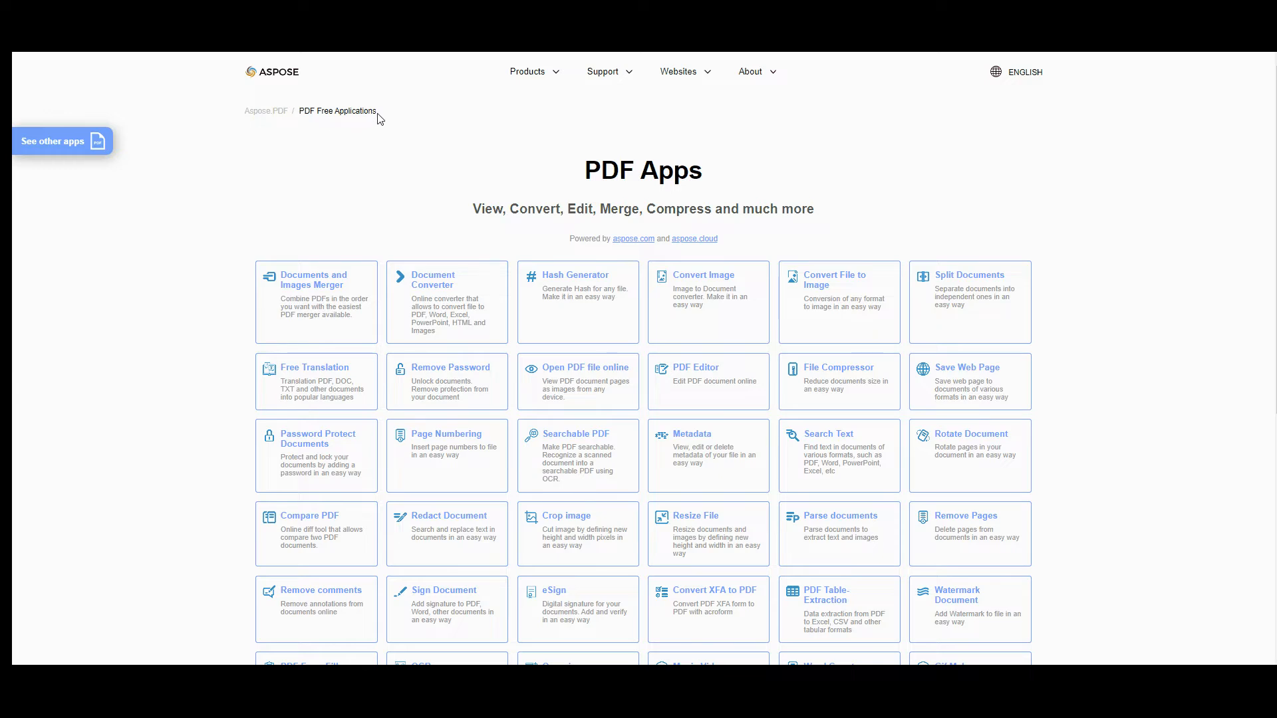
Step: Upload Sample-Document.pdf into the PDF Table-Extraction tool via the file browser
{"action": "left_click", "coordinate": [852, 610]}
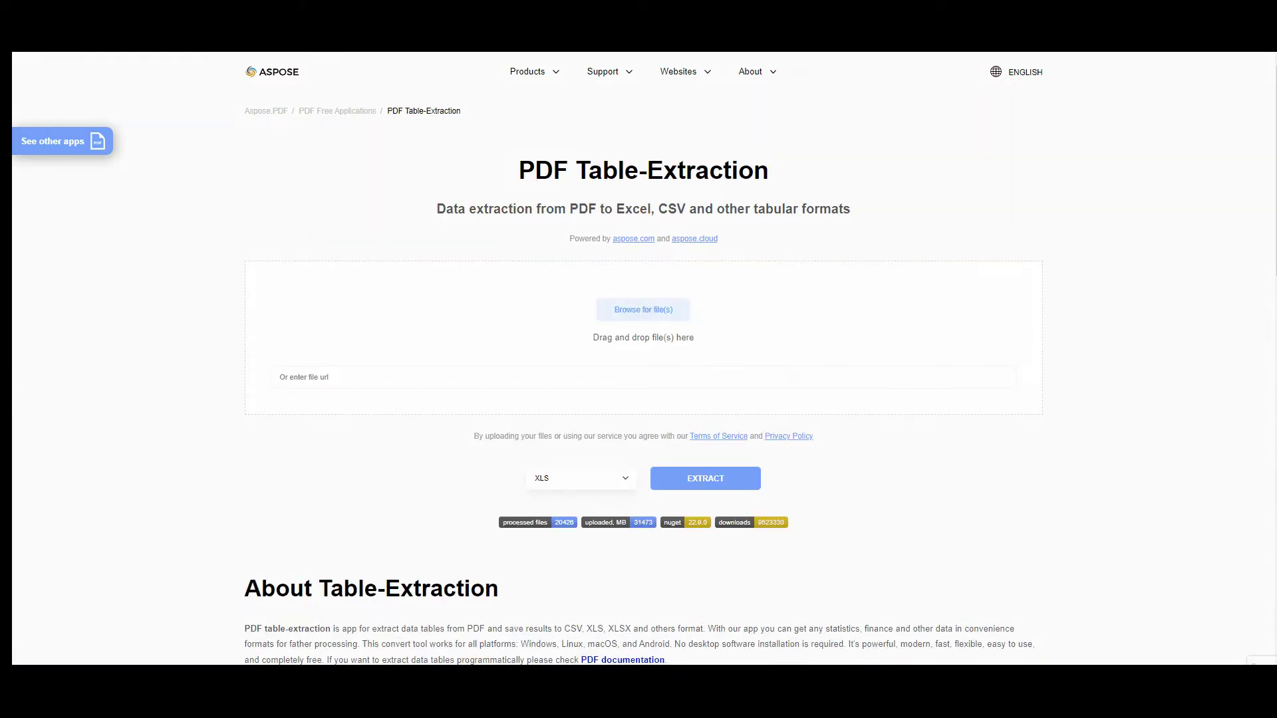
{"action": "left_click", "coordinate": [637, 316]}
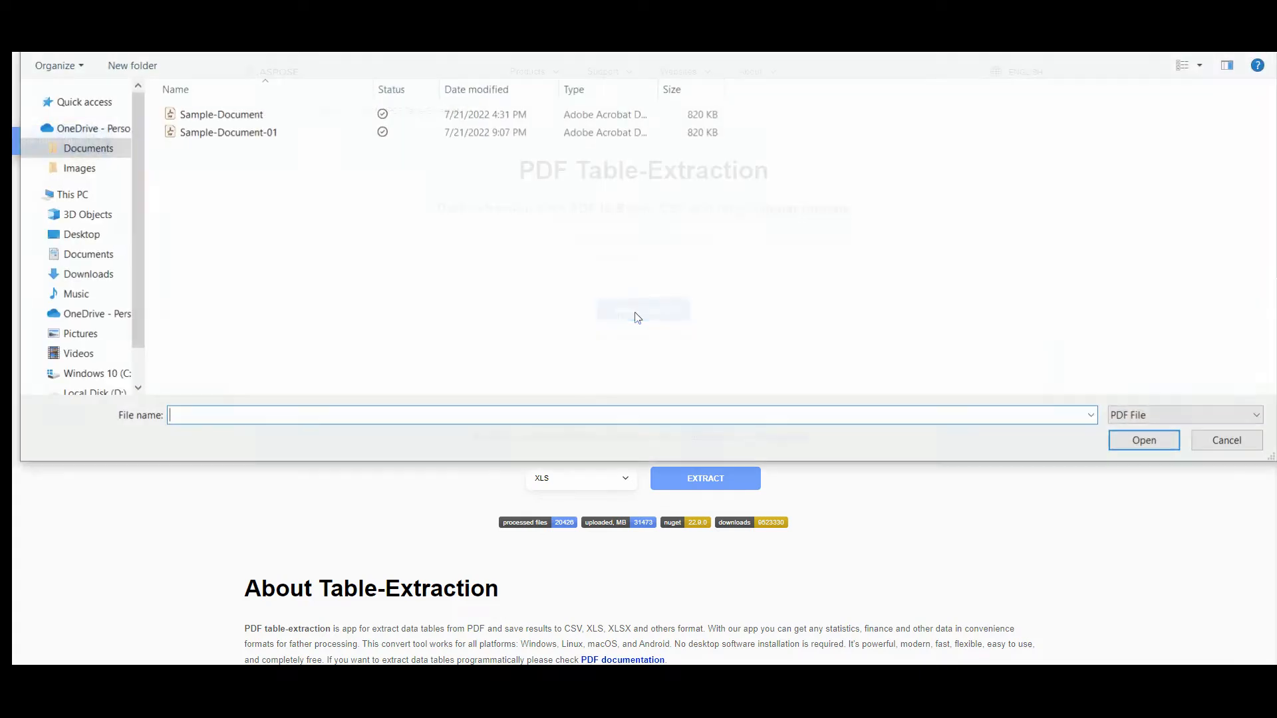
{"action": "left_click", "coordinate": [220, 113]}
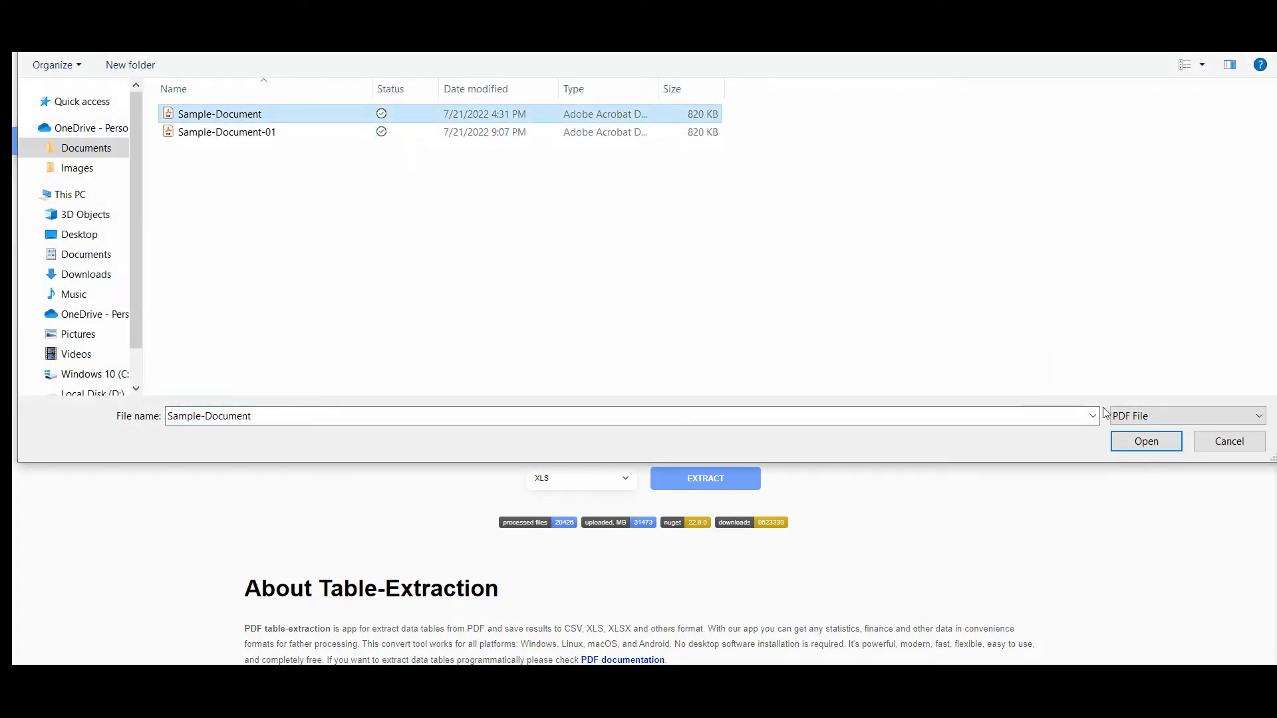
{"action": "left_click", "coordinate": [1146, 441]}
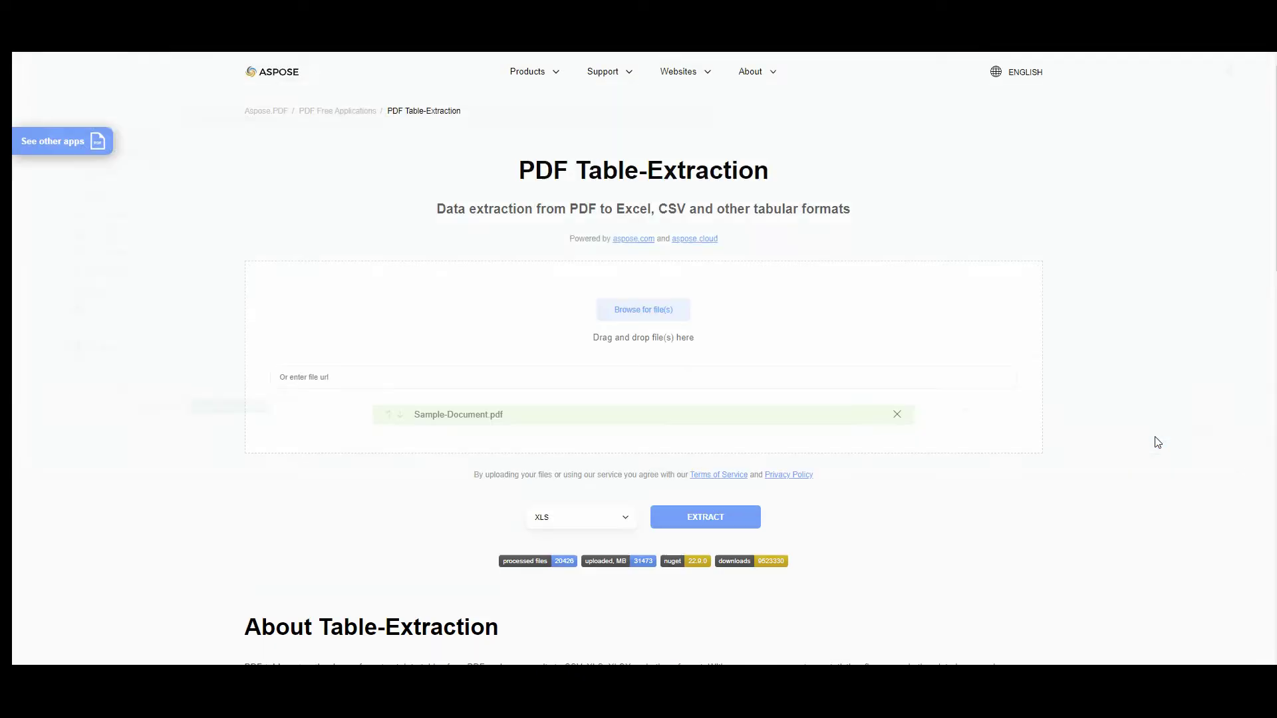
{"action": "left_click", "coordinate": [614, 520]}
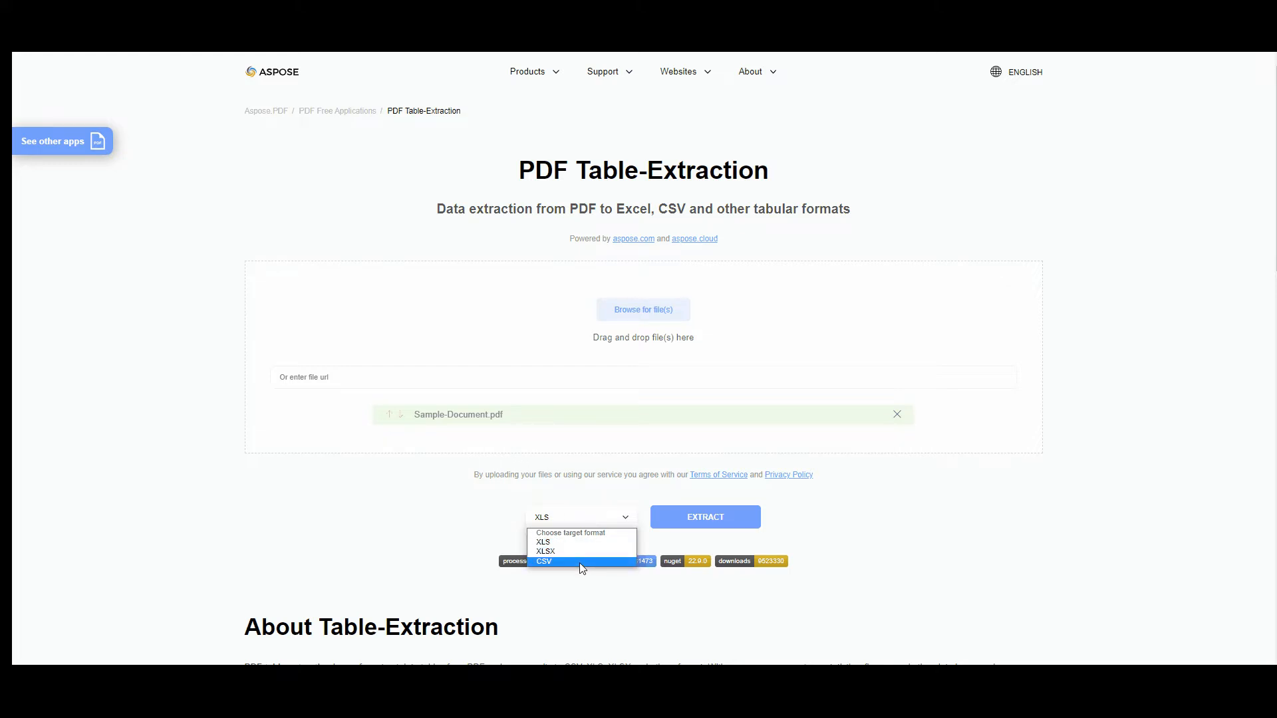
{"action": "left_click", "coordinate": [581, 544]}
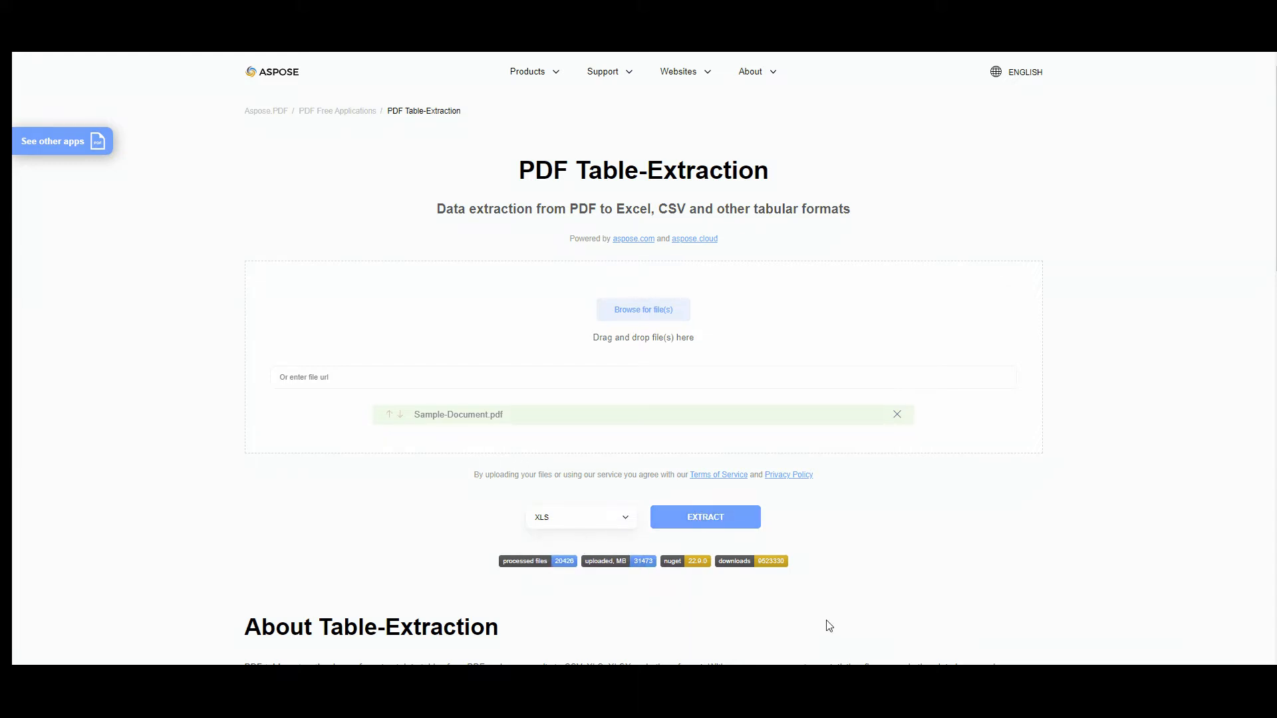
{"action": "left_click", "coordinate": [714, 521]}
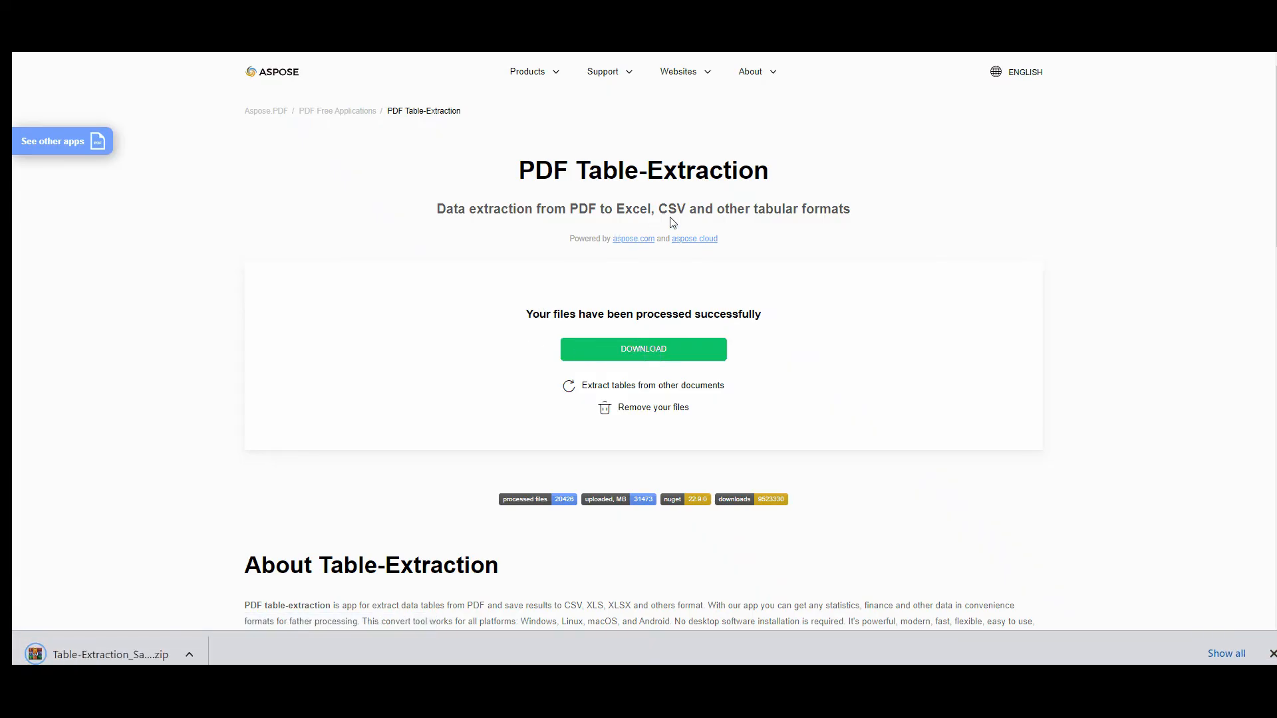
Step: Open Sample-Document.xls from the downloaded zip in Excel, accepting the format warning
{"action": "left_click", "coordinate": [110, 655]}
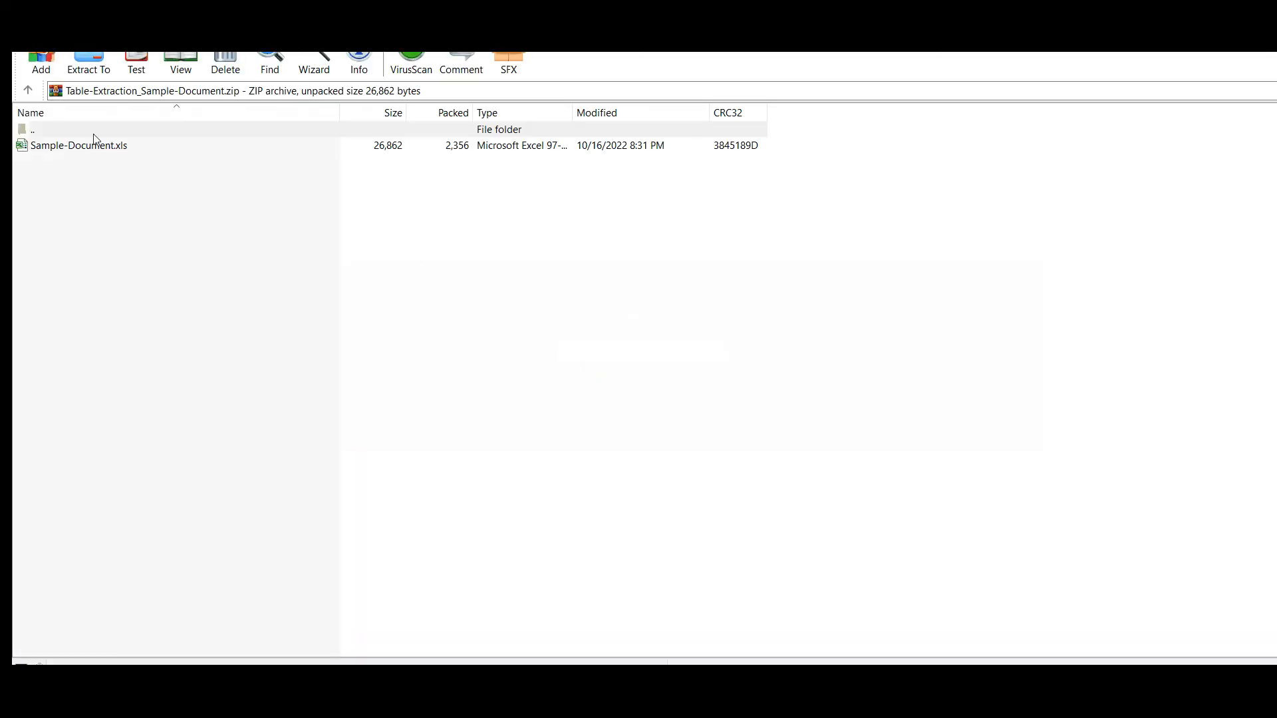
{"action": "double_click", "coordinate": [80, 146]}
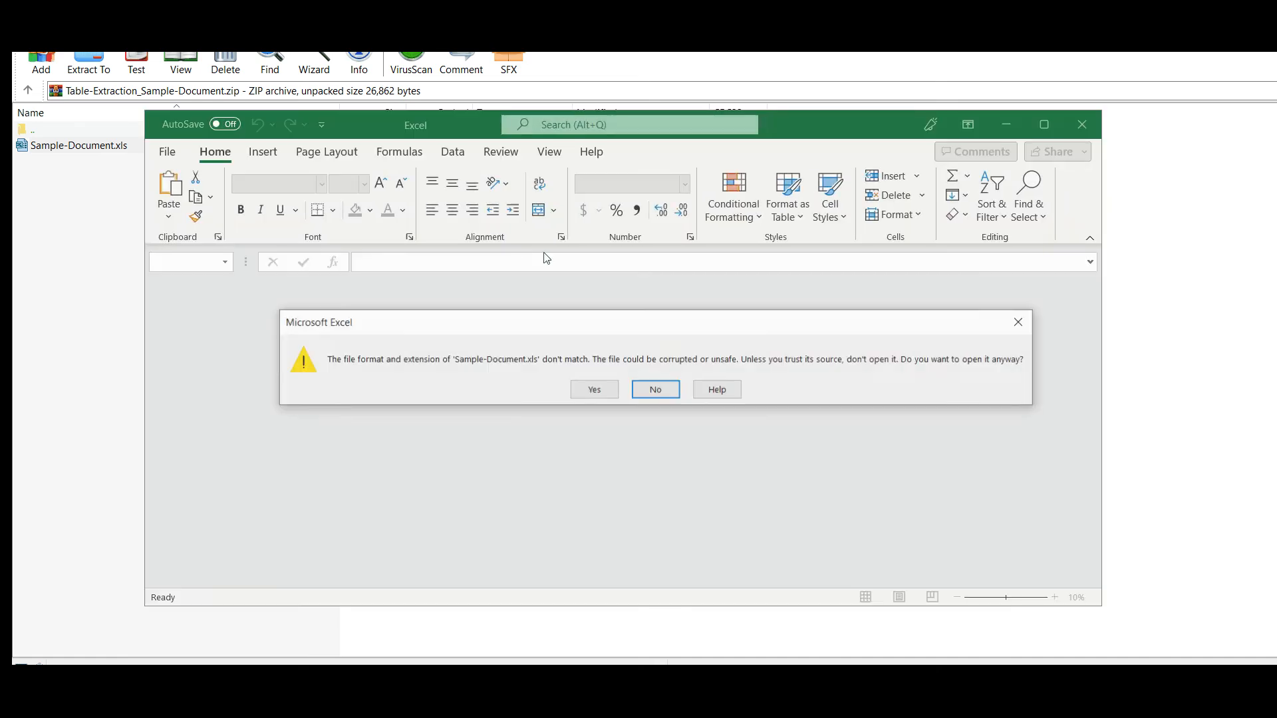
{"action": "left_click", "coordinate": [594, 390]}
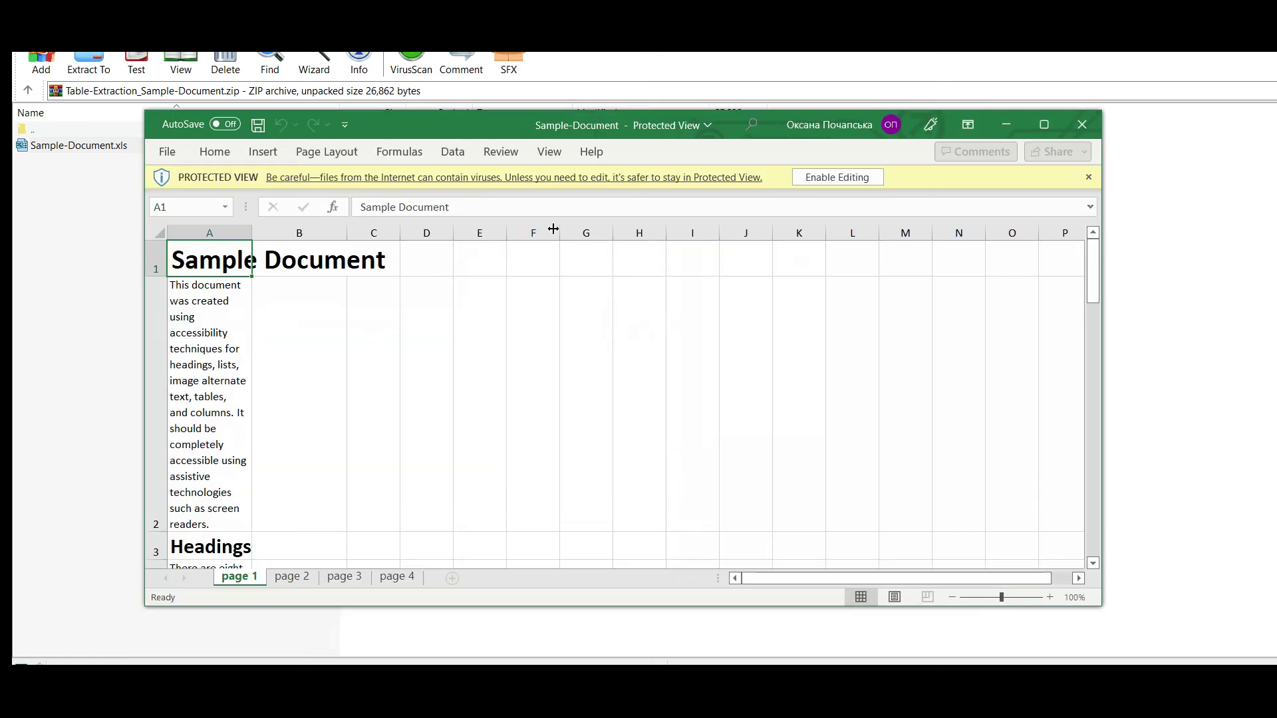
Step: Enable editing, switch to the page 2 sheet and maximize Excel to show the tables
{"action": "left_click", "coordinate": [837, 177]}
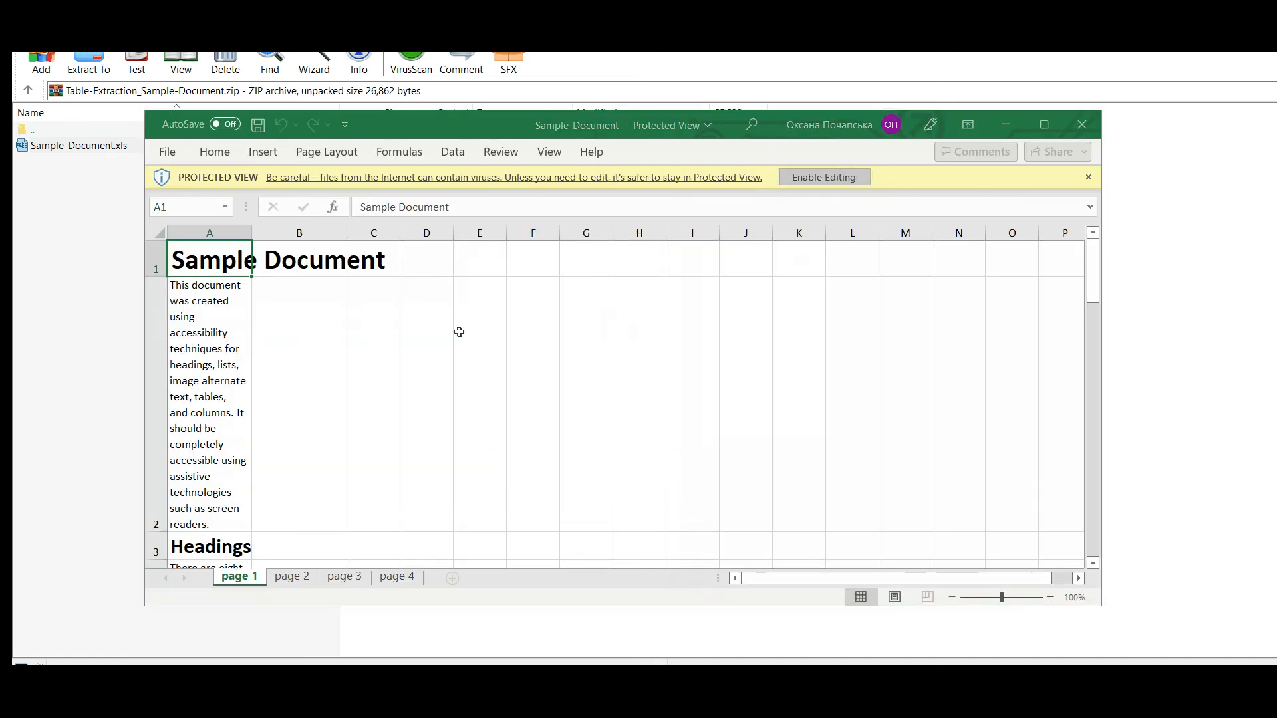
{"action": "left_click", "coordinate": [309, 596]}
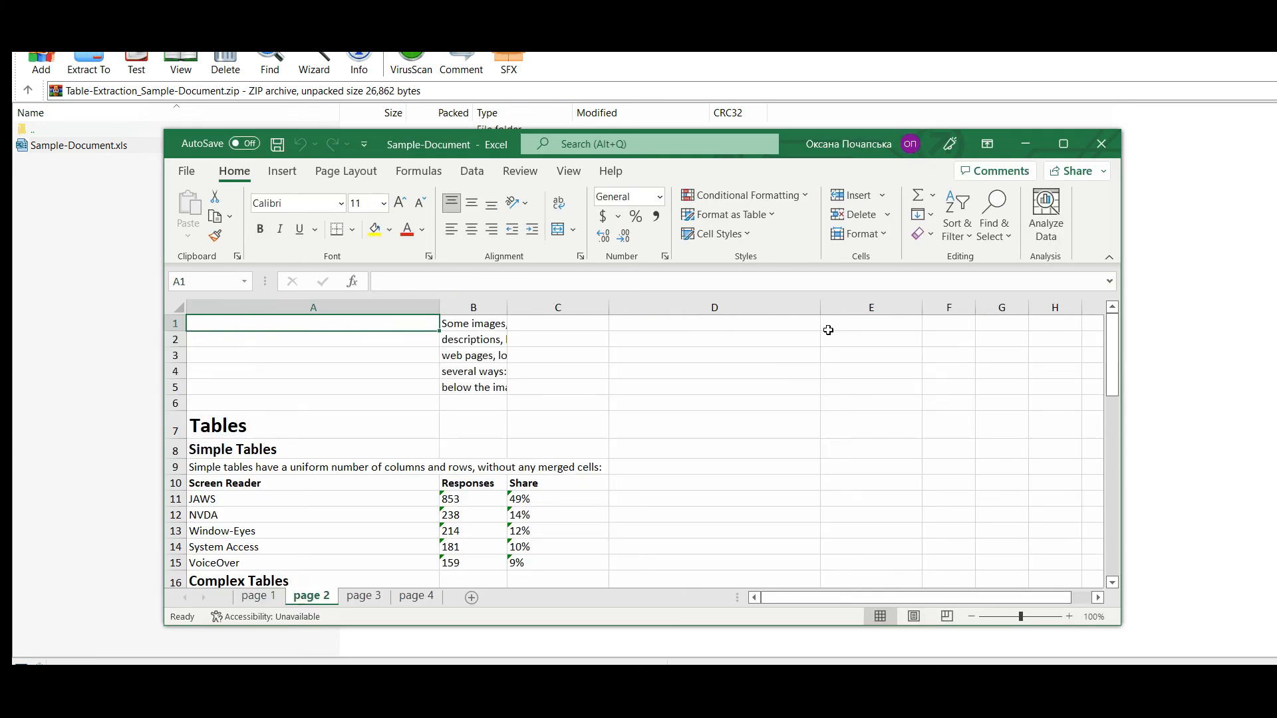
{"action": "left_click", "coordinate": [1062, 144]}
{"action": "scroll", "coordinate": [474, 279], "scroll_direction": "down", "scroll_amount": 3}
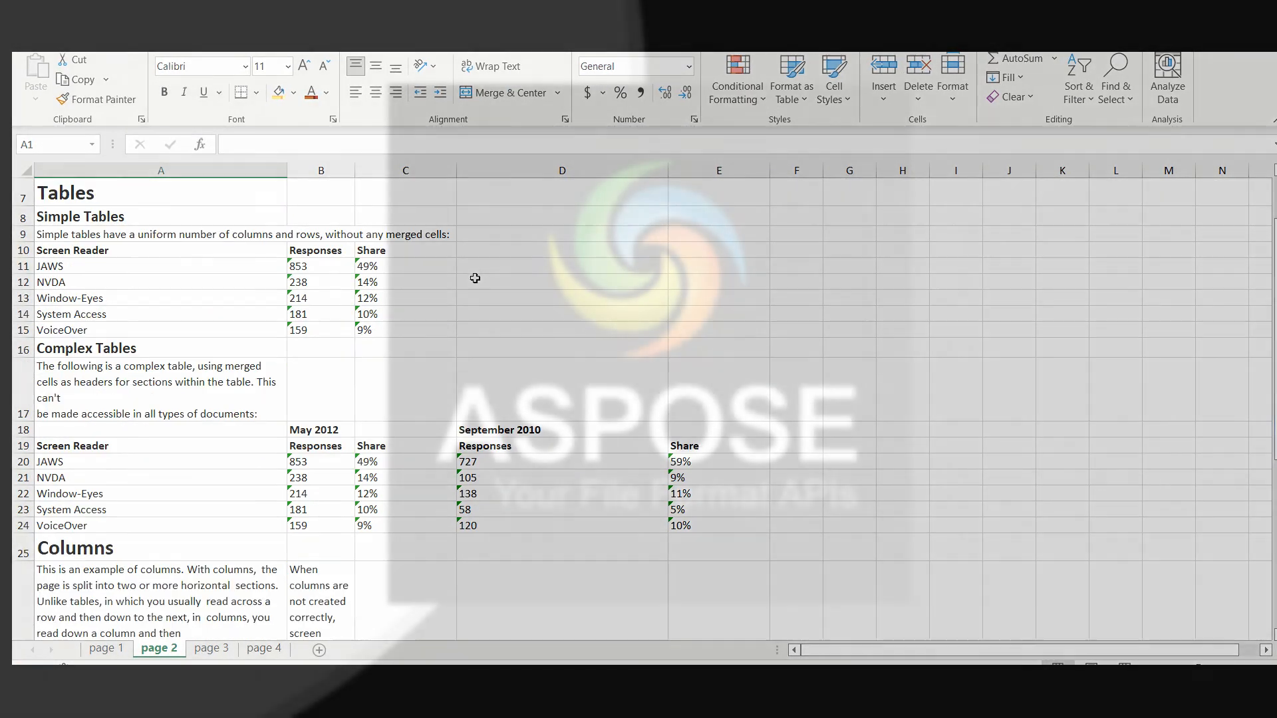